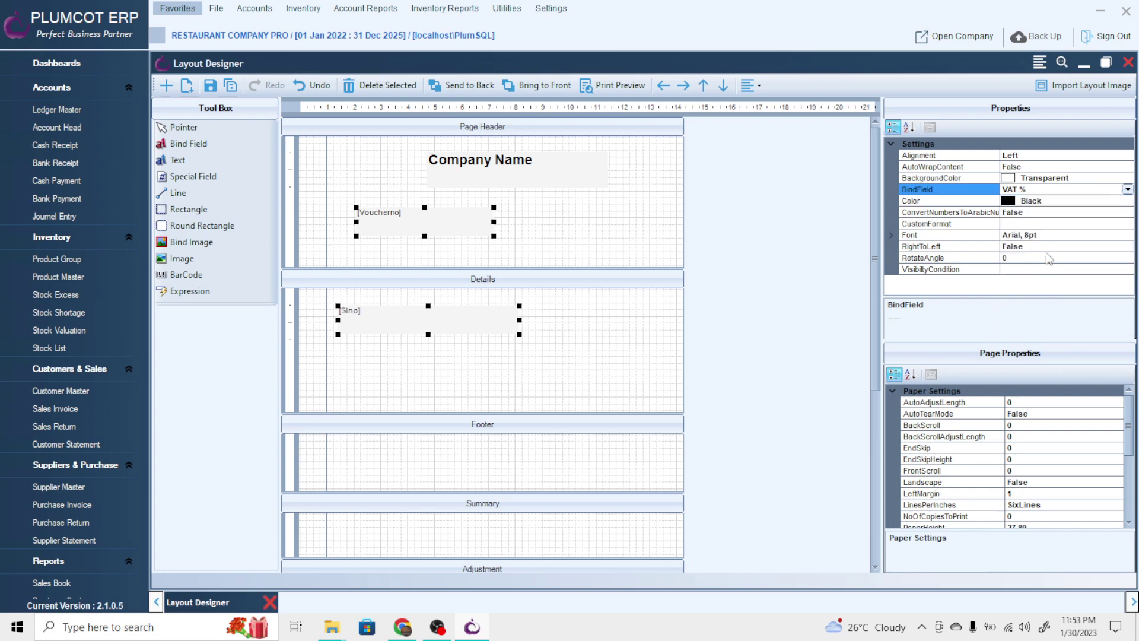
Finish binding the Details field to Slno and place a Special Field below it in Details.
left_click(576, 328)
scroll(535, 347, "down", 3)
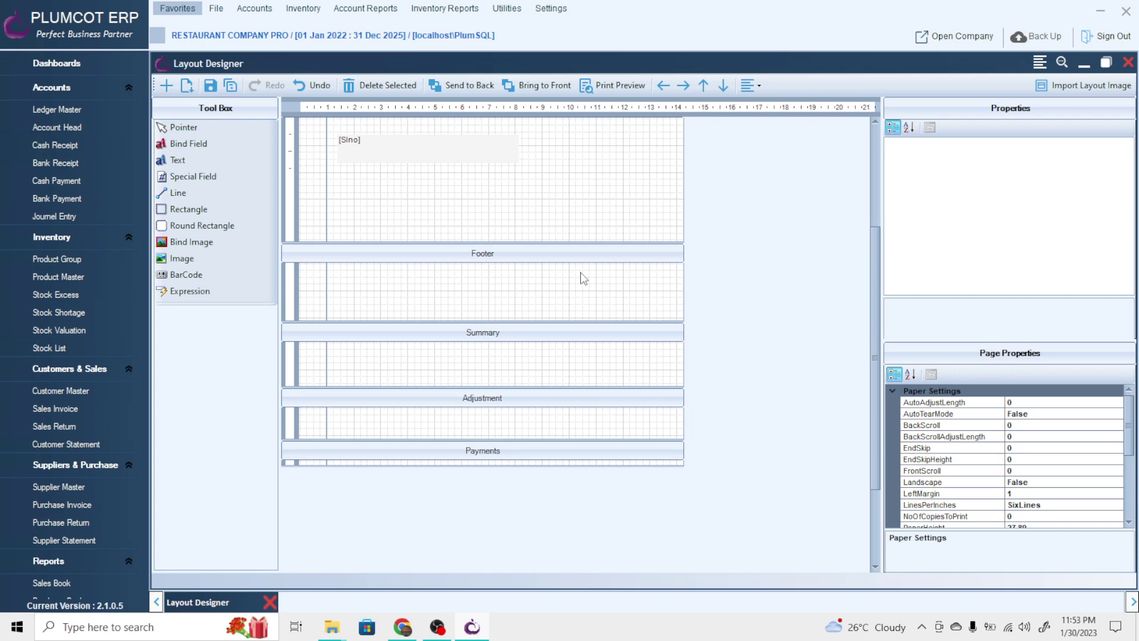
scroll(434, 228, "up", 3)
left_click(442, 228)
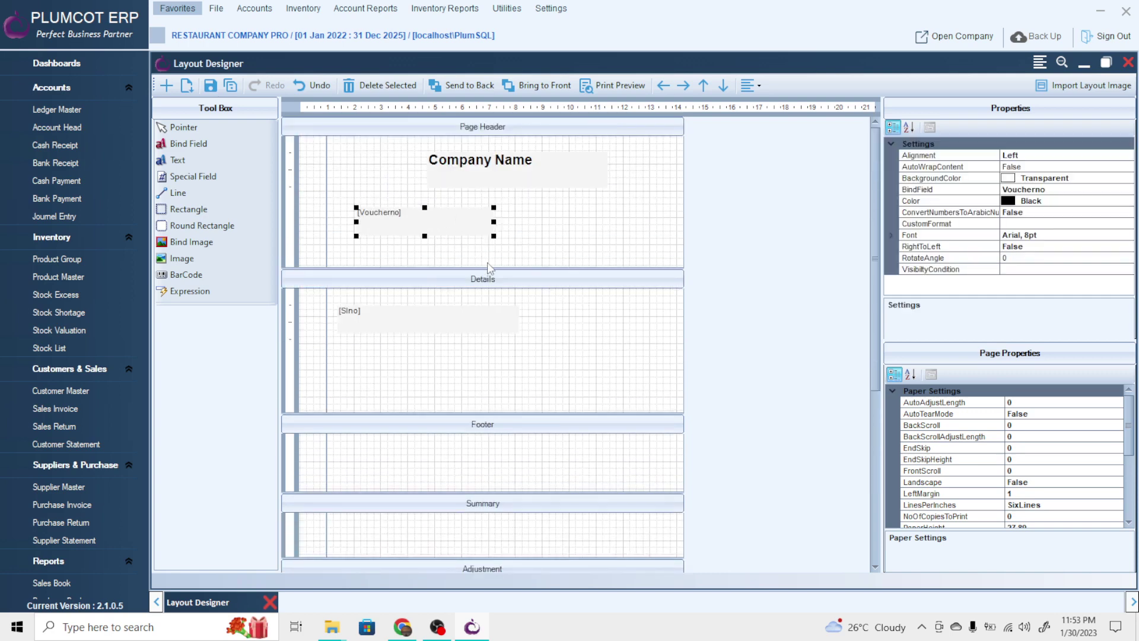
left_click(185, 165)
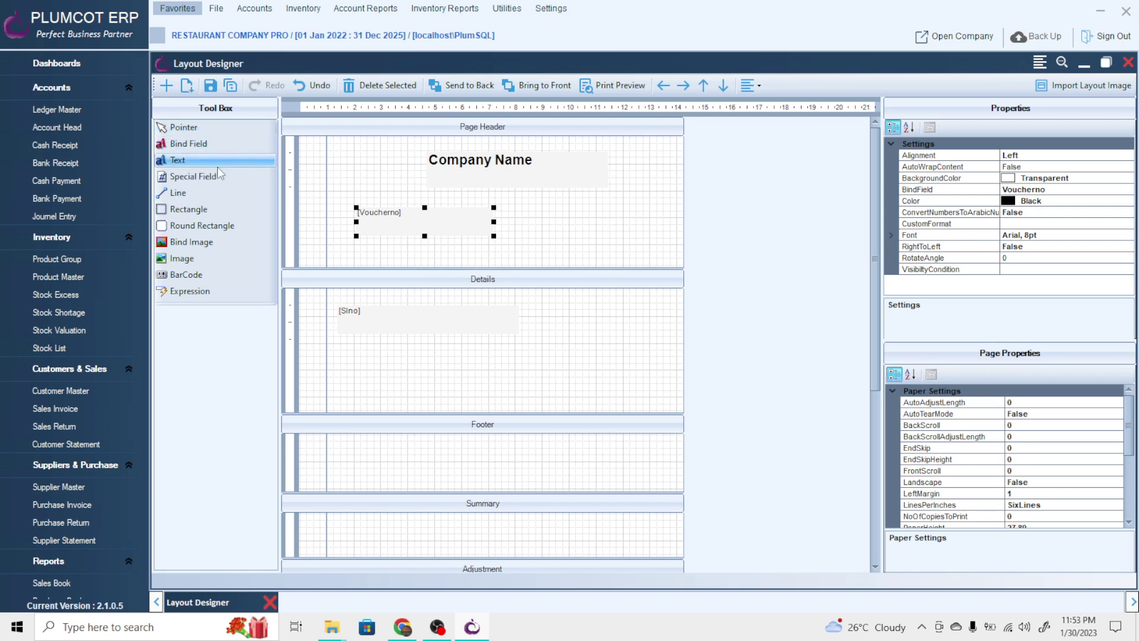
left_click_drag(196, 184, 530, 372)
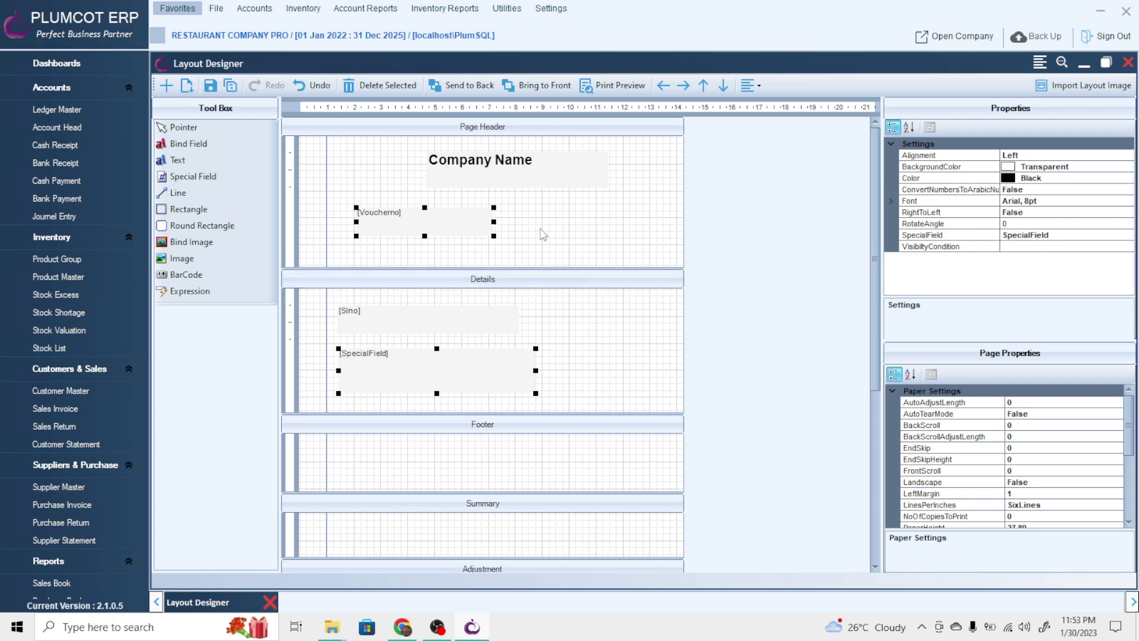
Inspect the new field's SpecialField type list, leaving the type at its default.
left_click(486, 256)
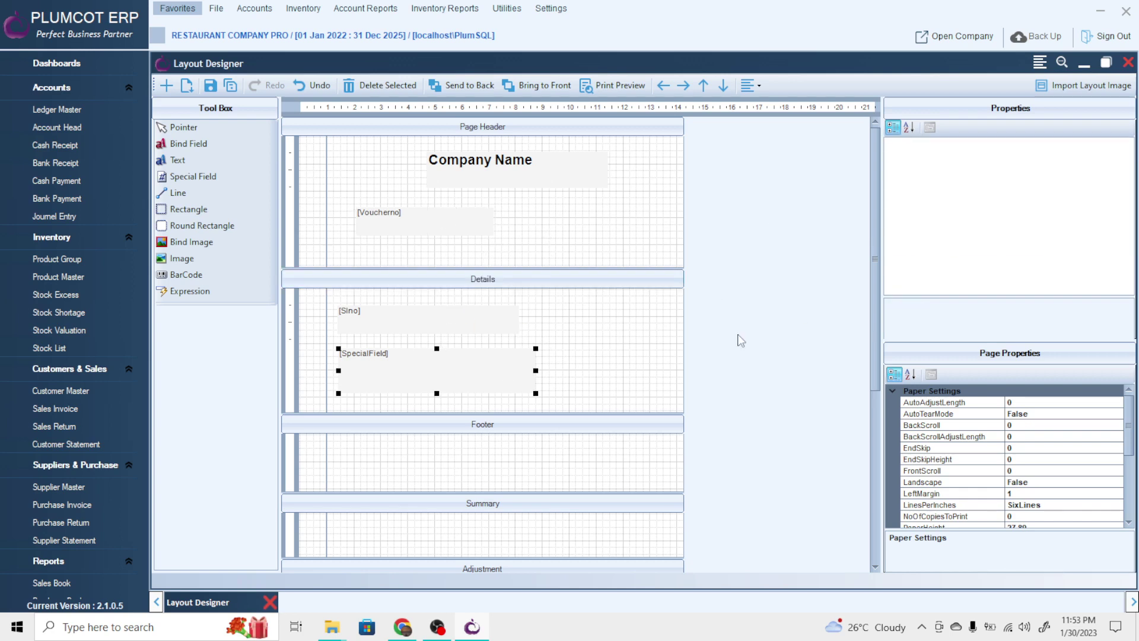
left_click(490, 326)
left_click(517, 353)
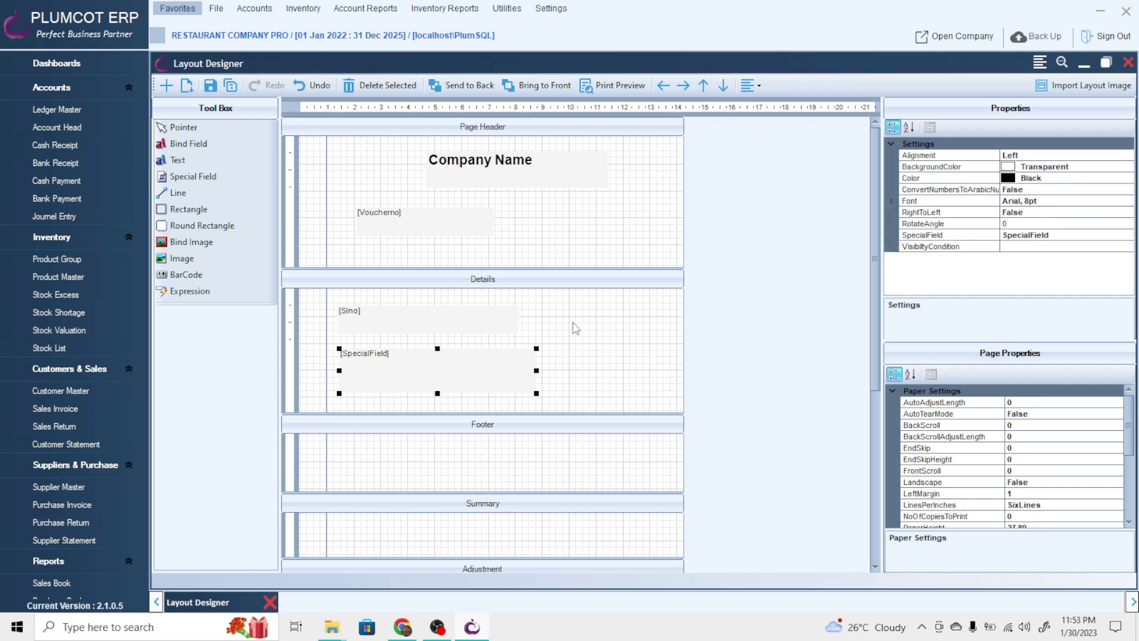
left_click(964, 236)
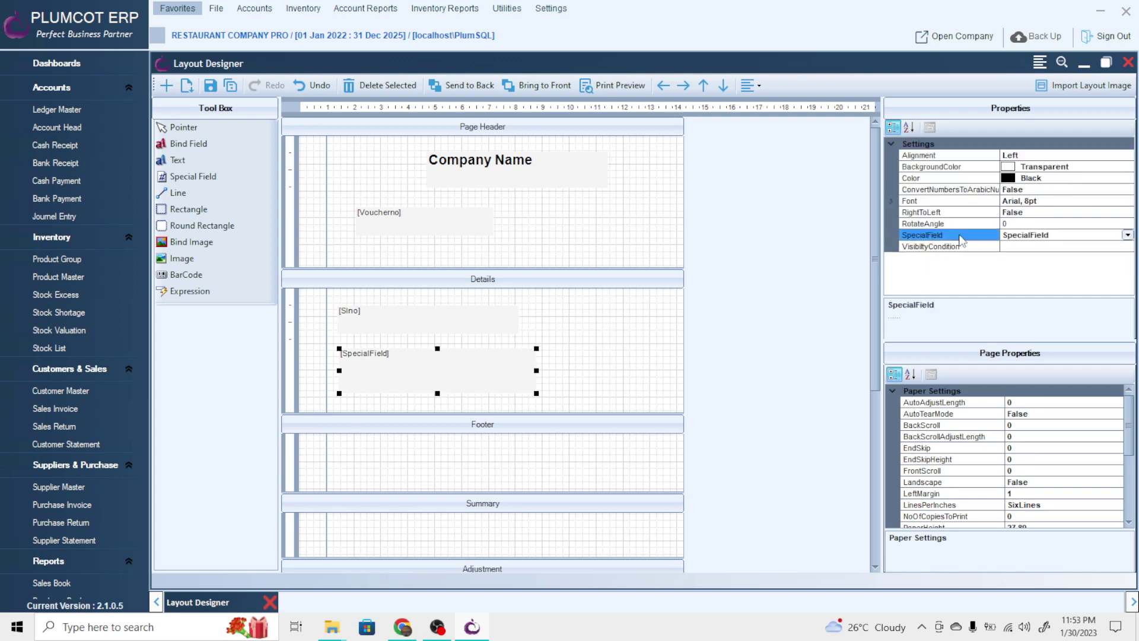
left_click(1128, 235)
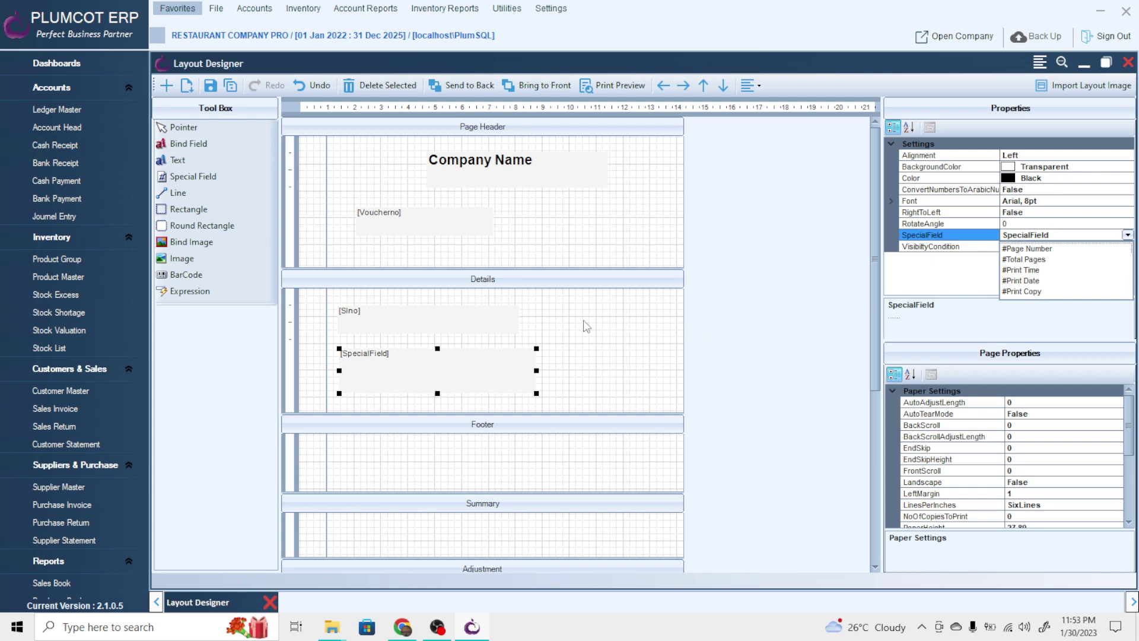
left_click(1082, 233)
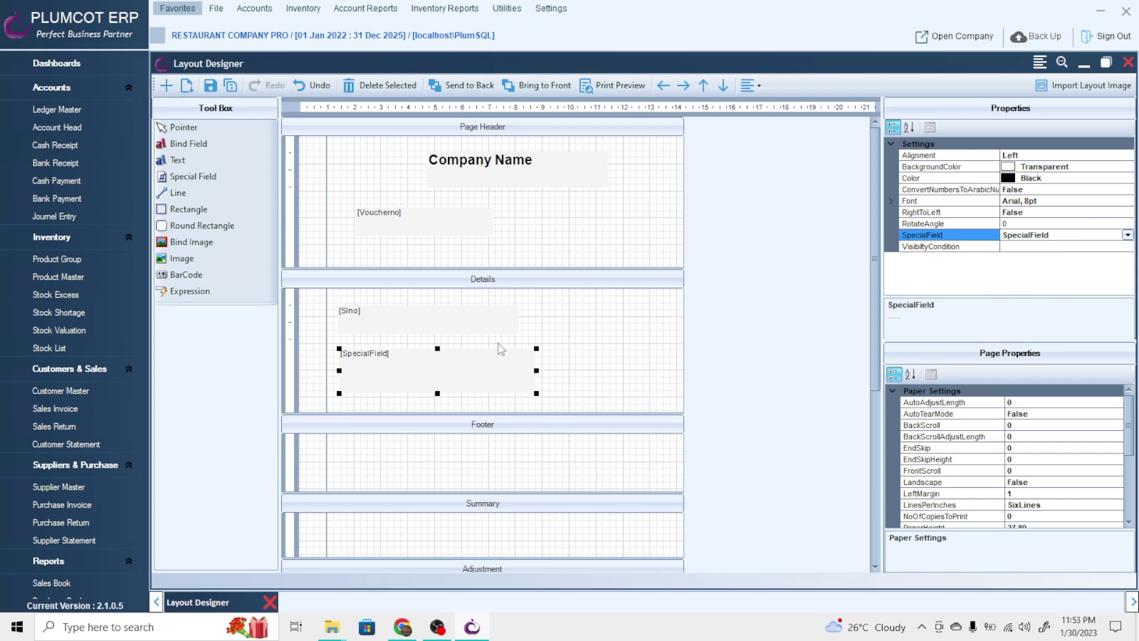
left_click(458, 374)
Delete the Details special field and draw a Footer special field set to #Print Date.
mouse_move(473, 375)
left_mouse_down()
mouse_move(467, 447)
mouse_move(492, 378)
left_mouse_up()
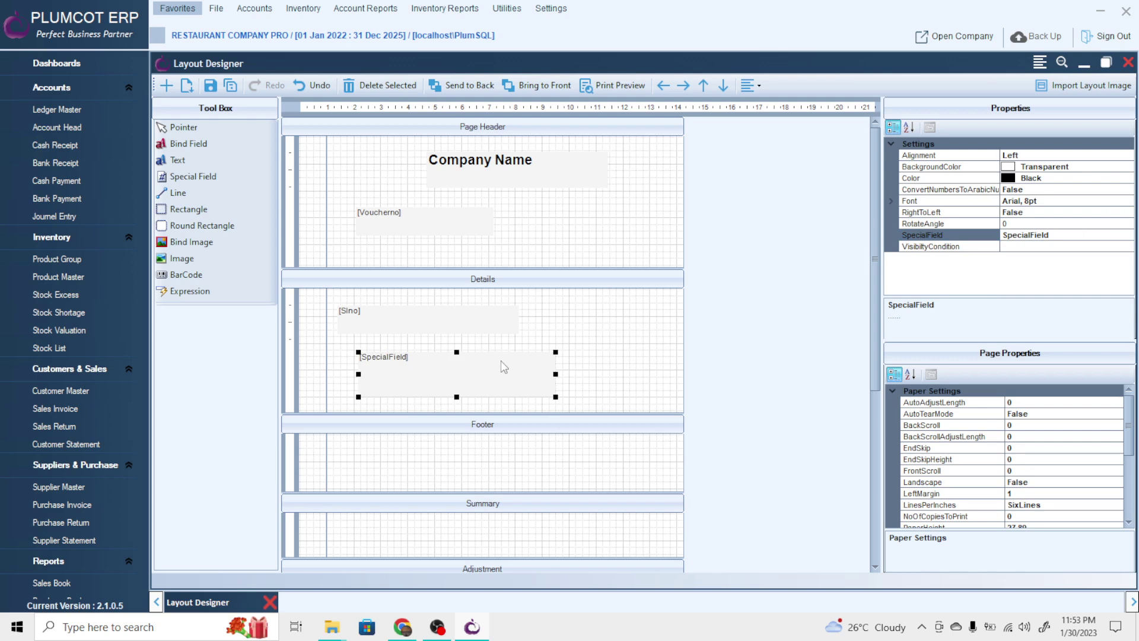
key("Delete")
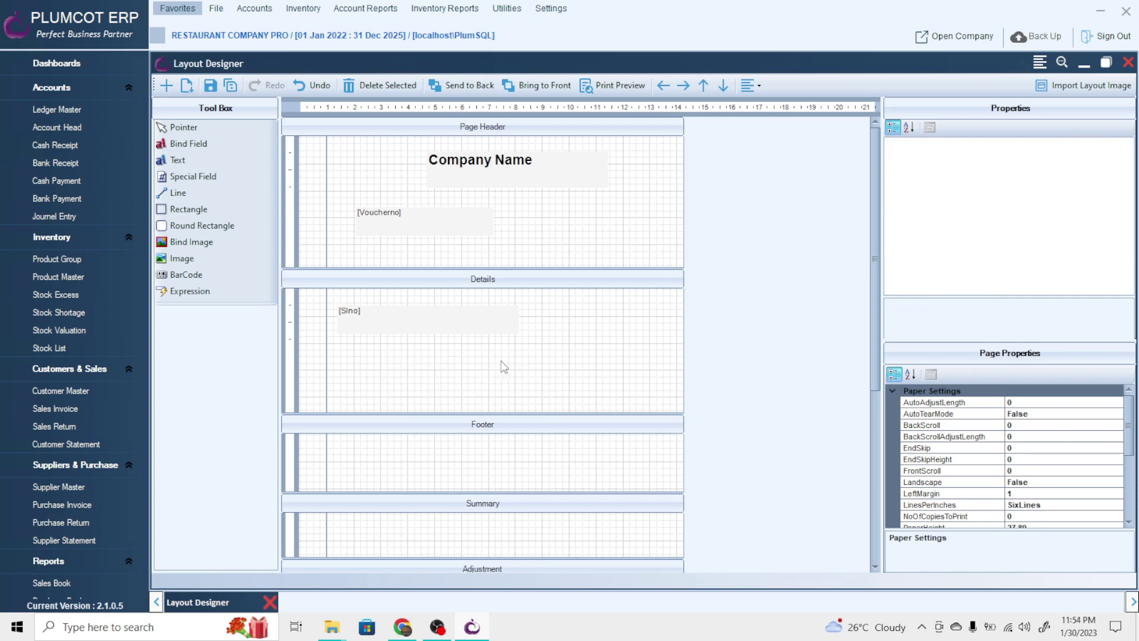
left_click(191, 176)
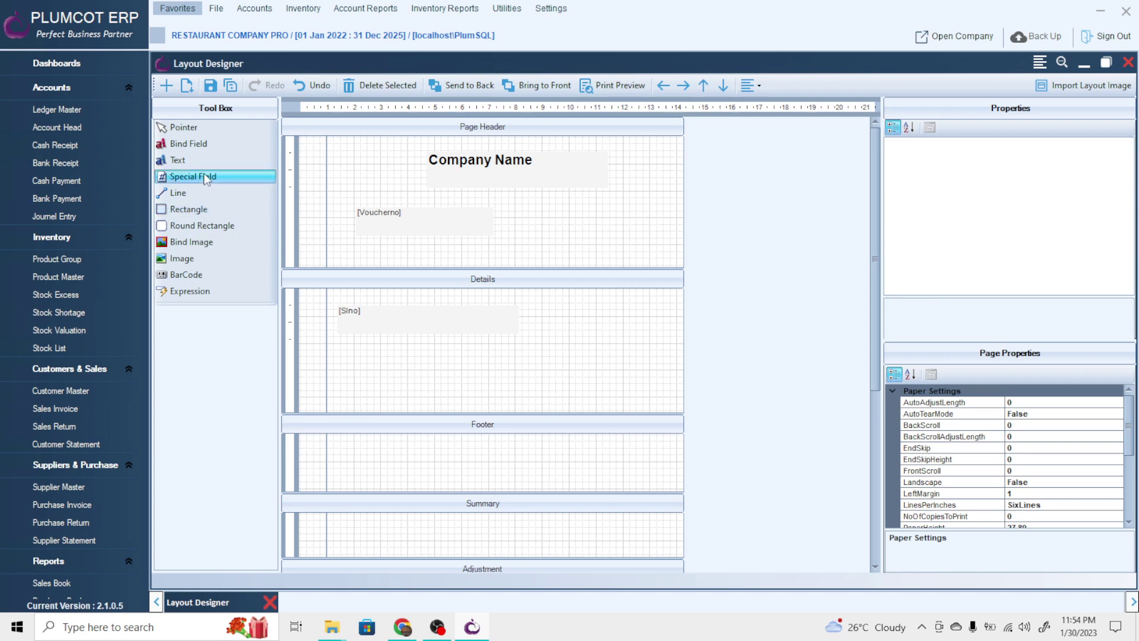
left_click_drag(362, 440, 561, 486)
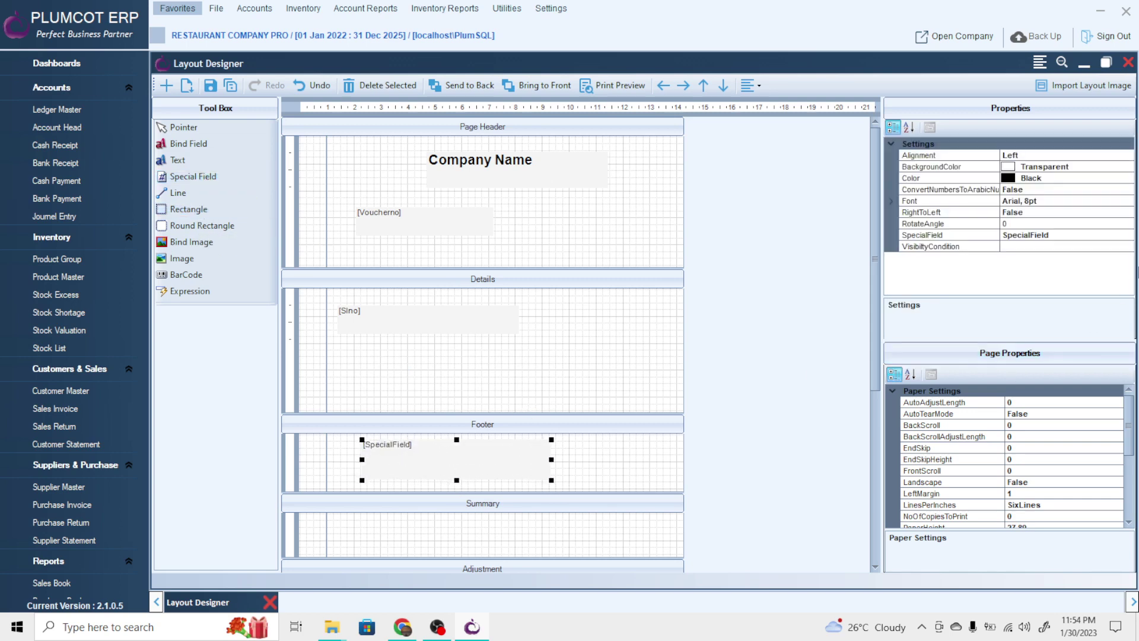
left_click(1115, 235)
left_click(1127, 235)
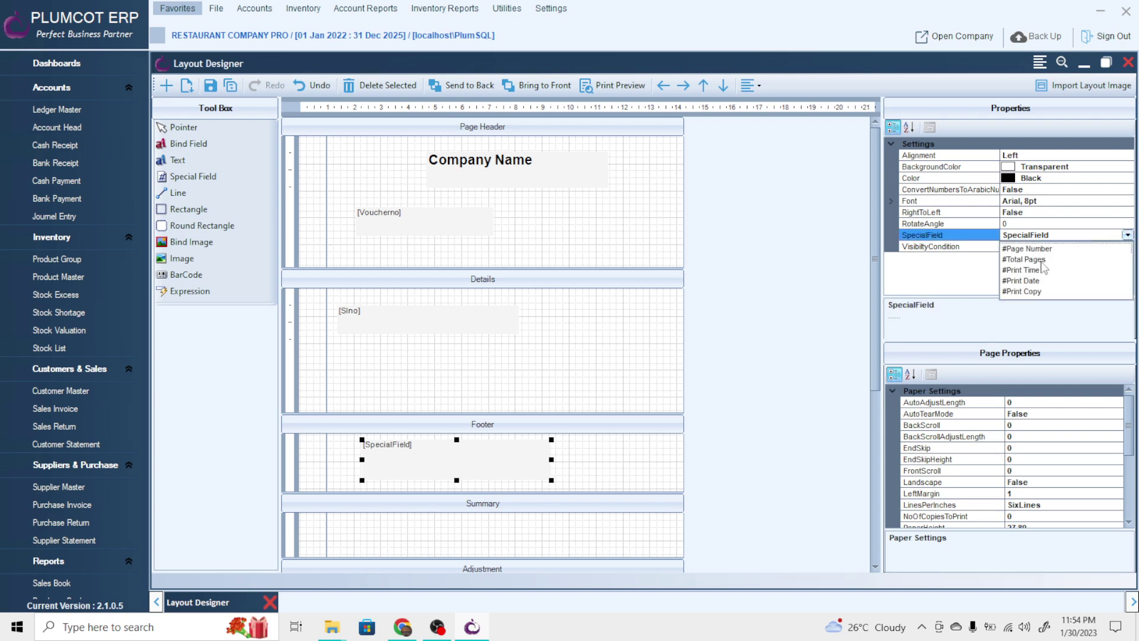
left_click(1031, 281)
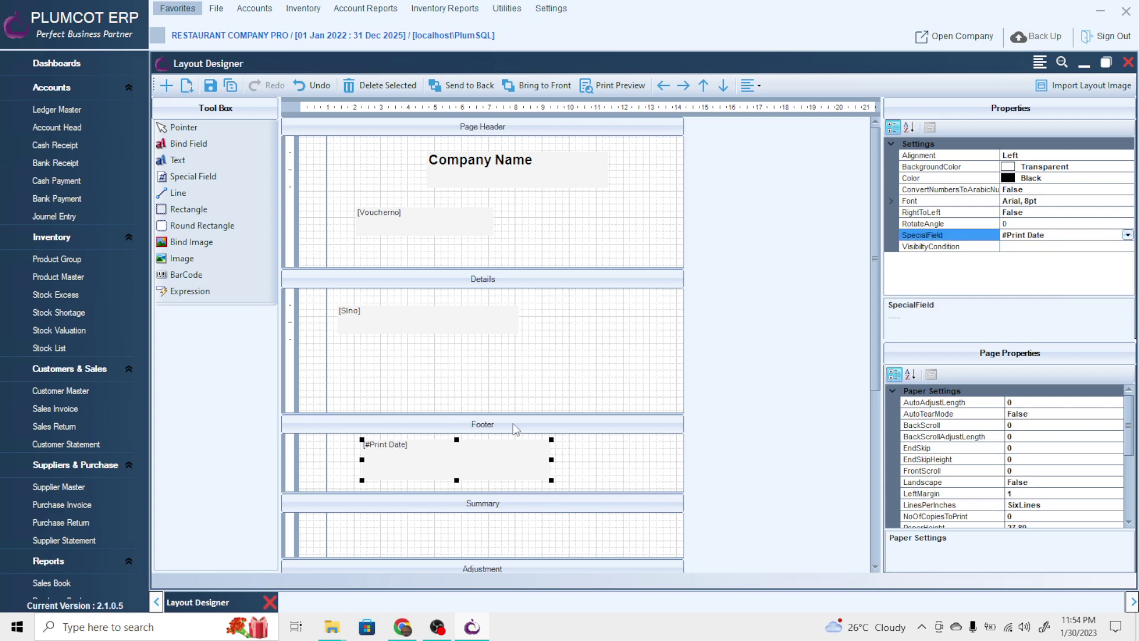
left_click(504, 466)
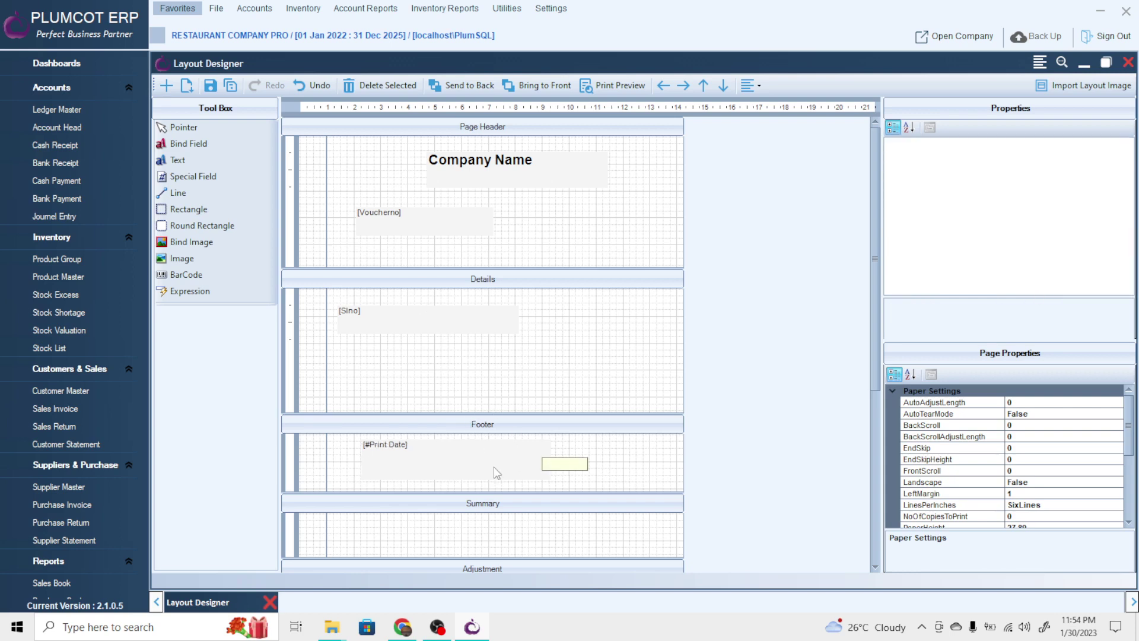
left_click(187, 193)
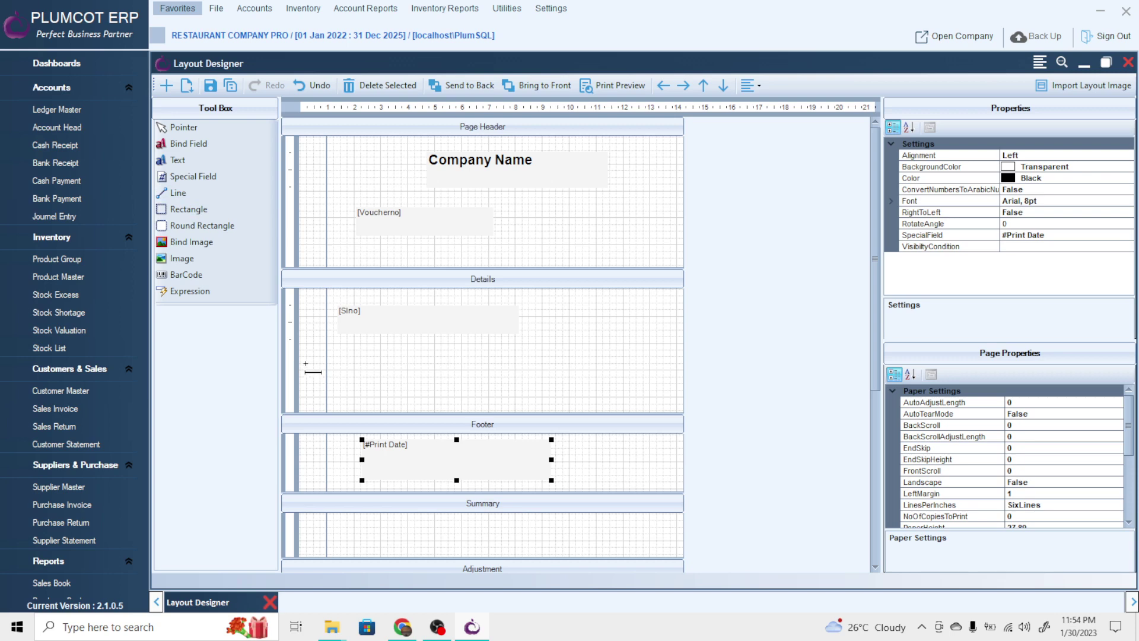
Draw a line and a wide rectangle across Details, and a rounded rectangle in the Page Header.
left_click_drag(305, 364, 674, 362)
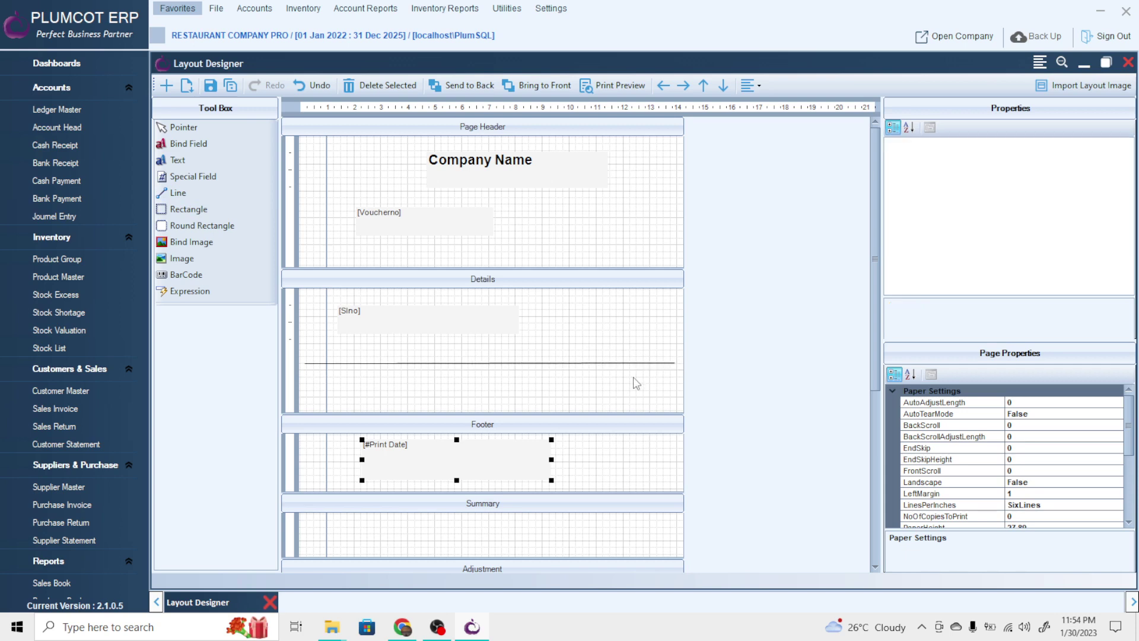
left_click(180, 209)
left_click_drag(306, 374, 678, 399)
left_click(539, 348)
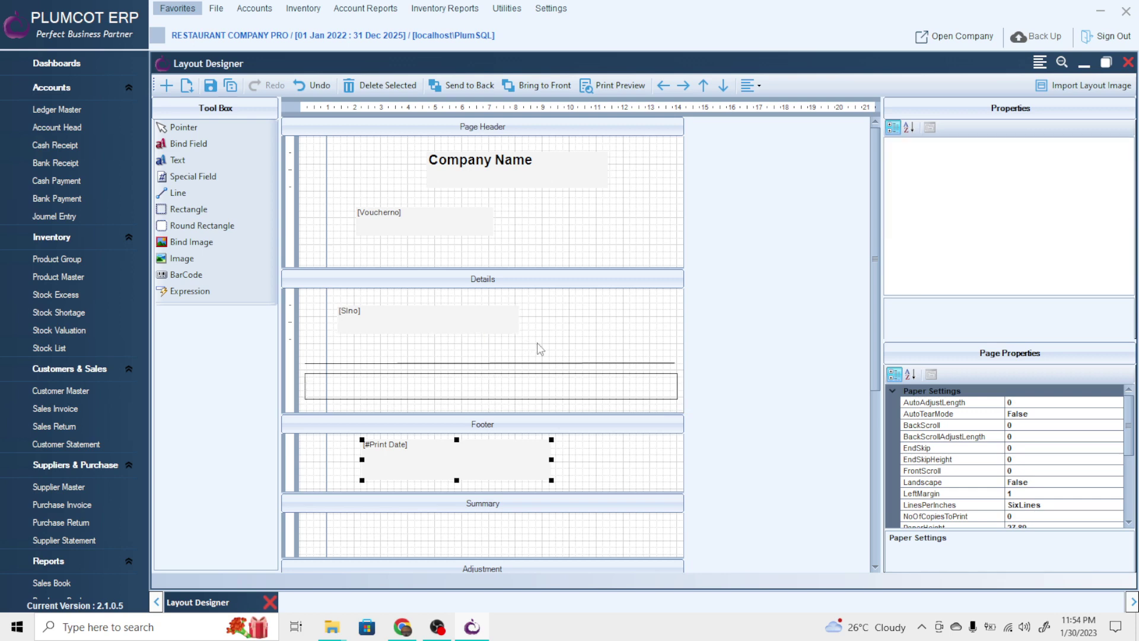
left_click(188, 227)
left_click_drag(362, 242, 602, 261)
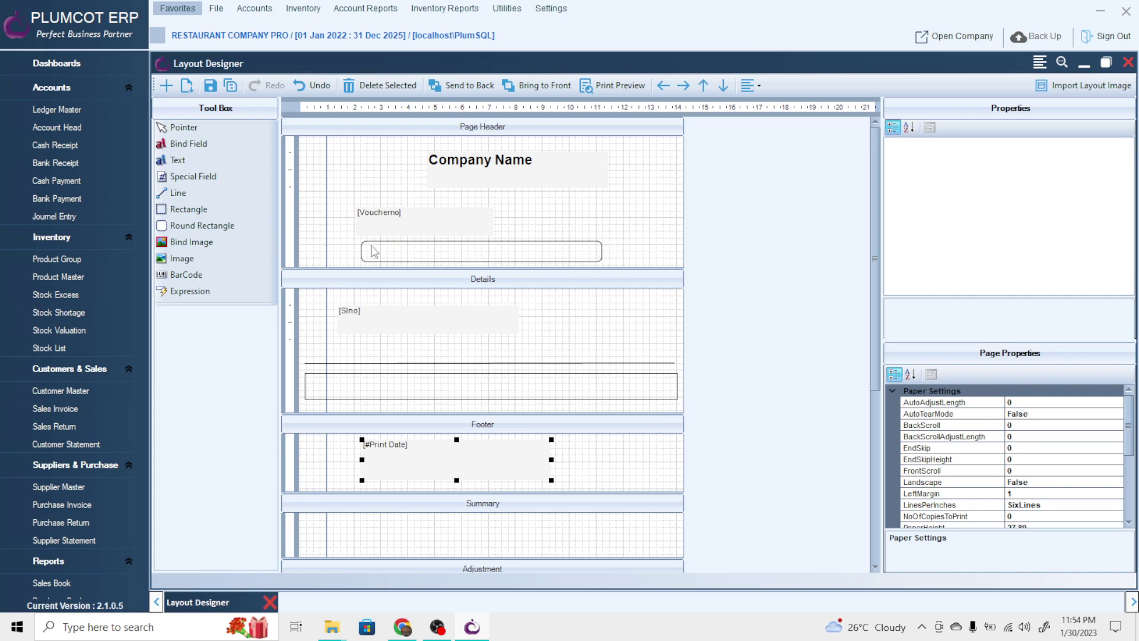
Draw a bound image box in the Details band and check its Image and BindField settings.
left_click(198, 245)
mouse_move(555, 295)
left_mouse_down()
mouse_move(614, 340)
mouse_move(637, 317)
mouse_move(597, 358)
left_mouse_up()
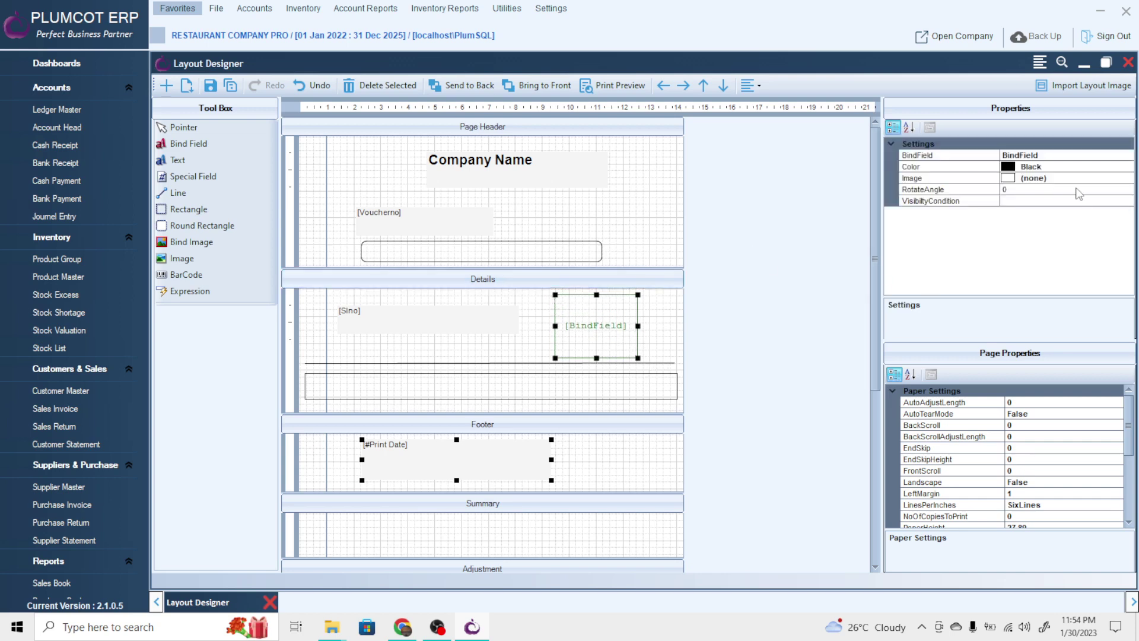
left_click(950, 178)
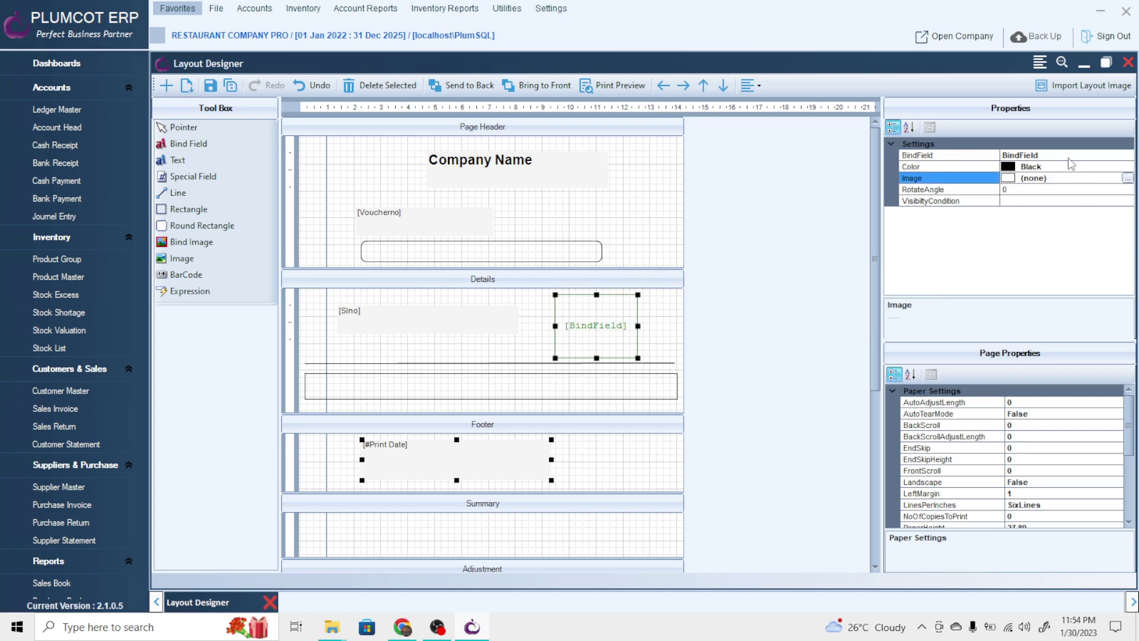
left_click(1089, 156)
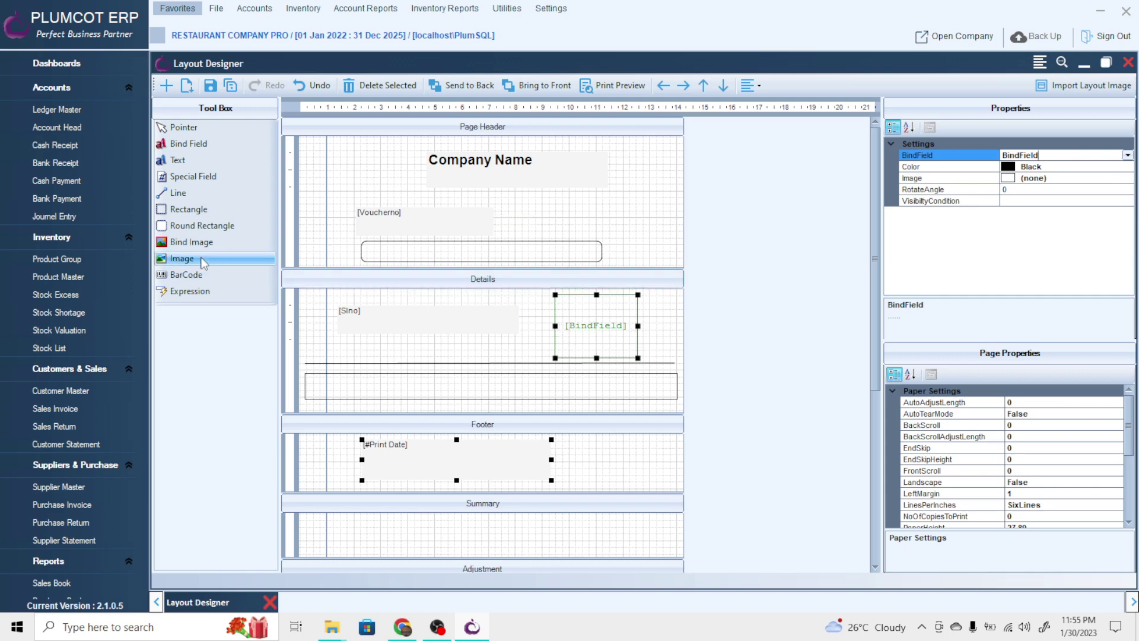
Draw a static image box in the Page Header beside Company Name.
left_click(182, 258)
mouse_move(612, 196)
left_mouse_down()
mouse_move(620, 224)
mouse_move(667, 248)
left_mouse_up()
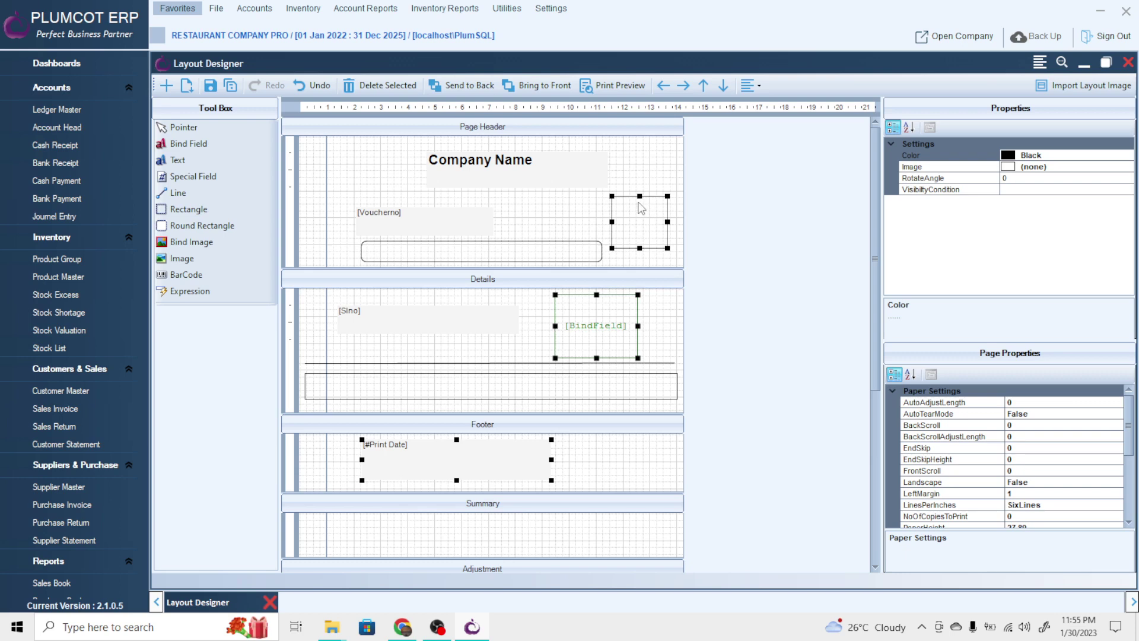
left_click(186, 276)
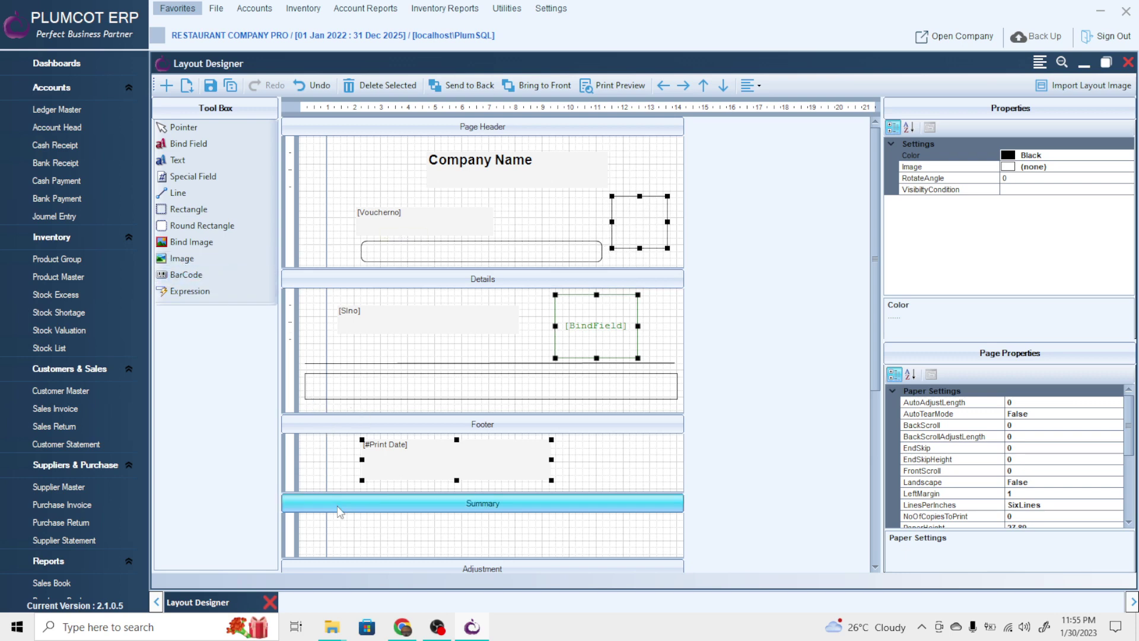
Draw a barcode across the Summary band and change its format from Code128 to QRCode.
left_click_drag(313, 521, 561, 546)
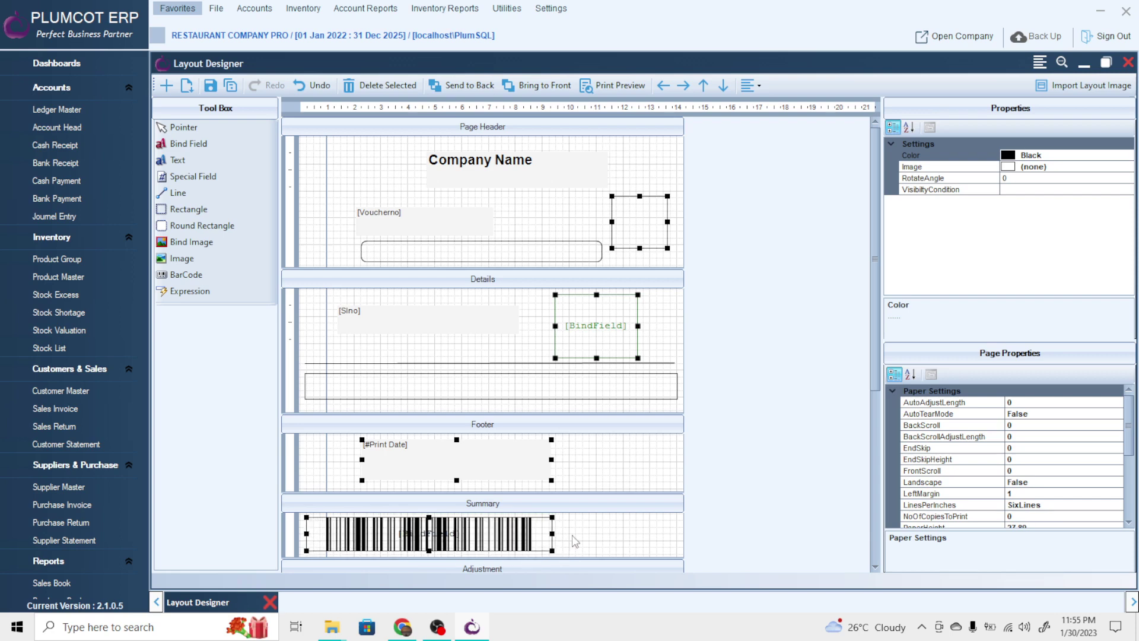
left_click(522, 539)
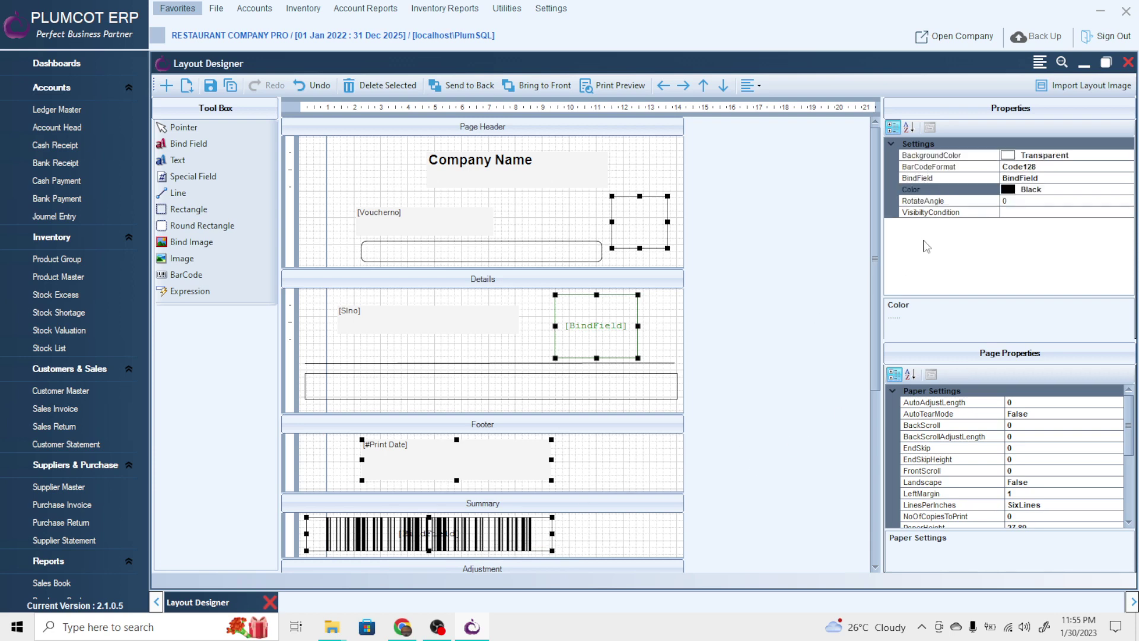
left_click(962, 168)
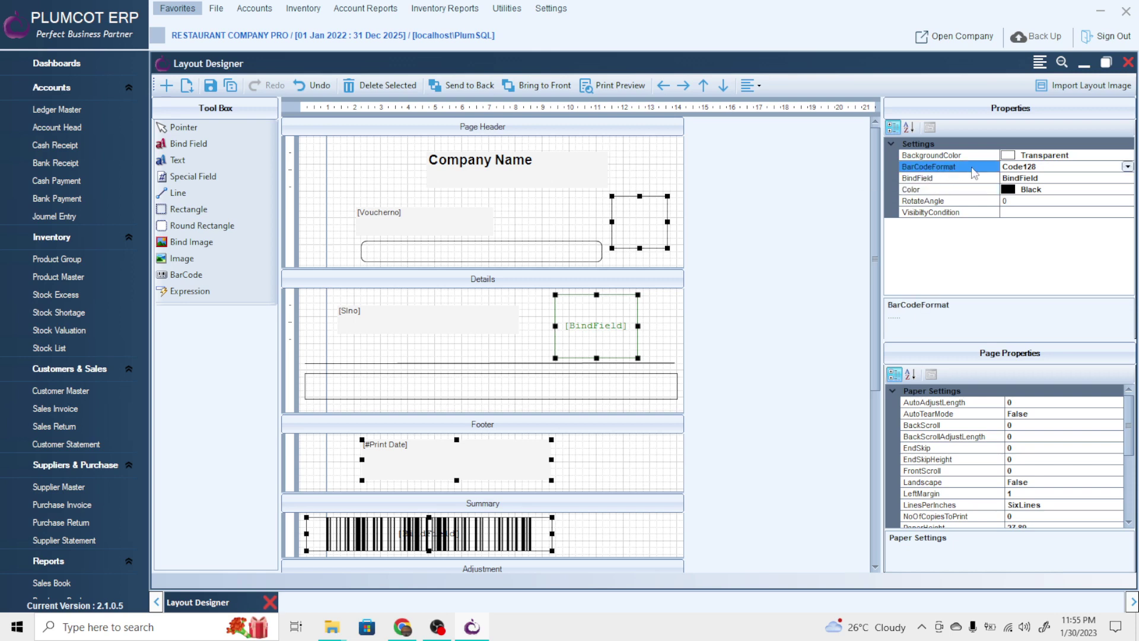
left_click(1128, 167)
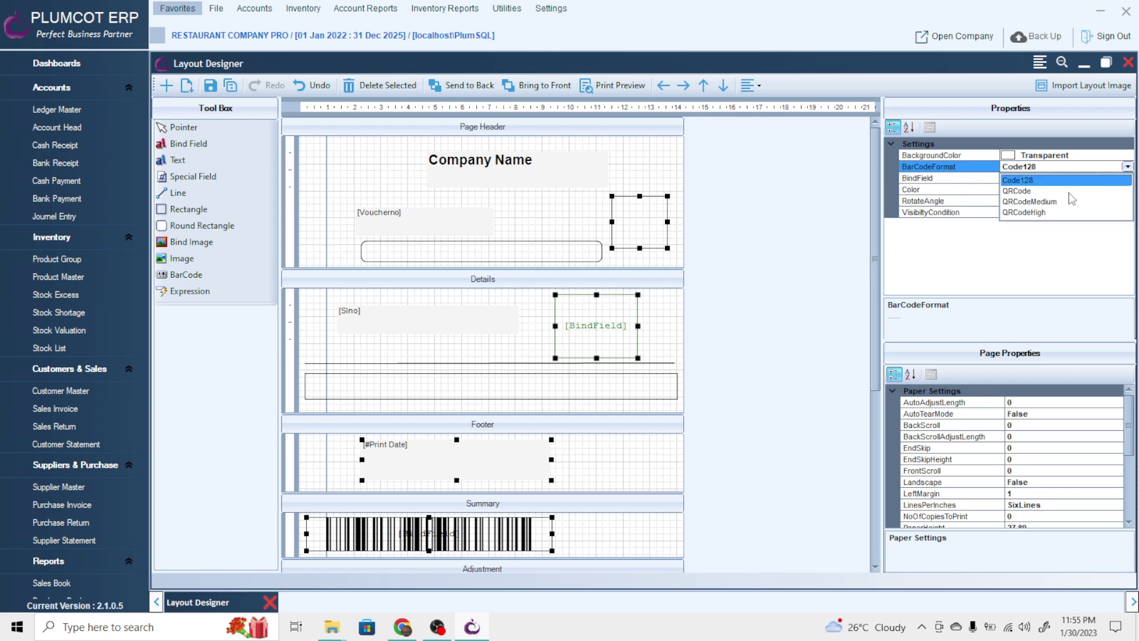
left_click(1017, 191)
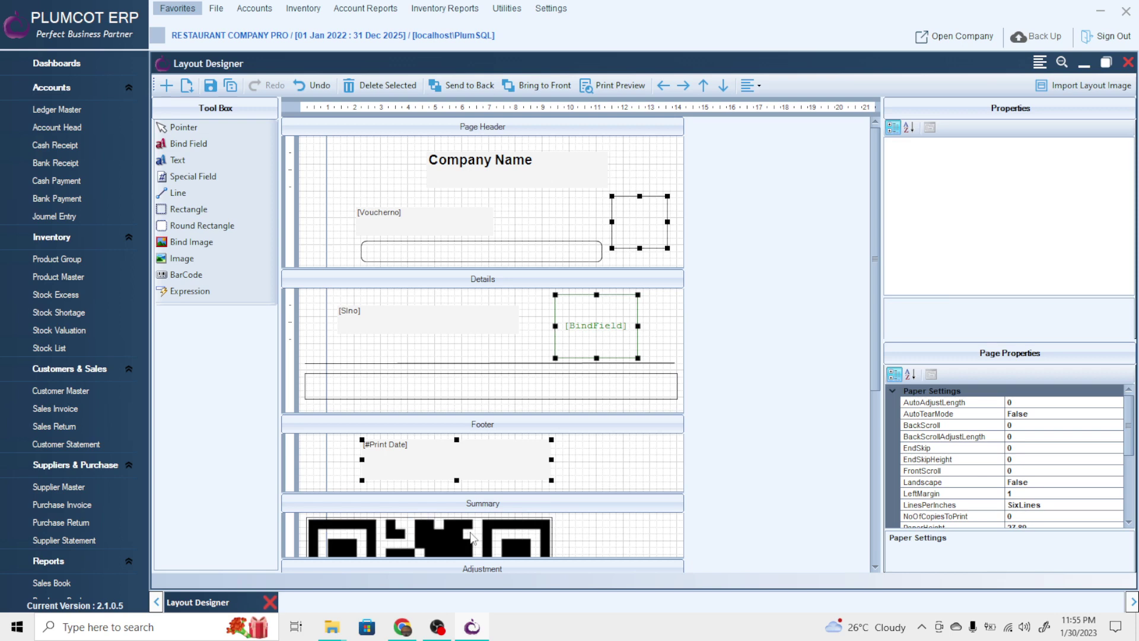
scroll(471, 537, "down", 3)
left_click(454, 362)
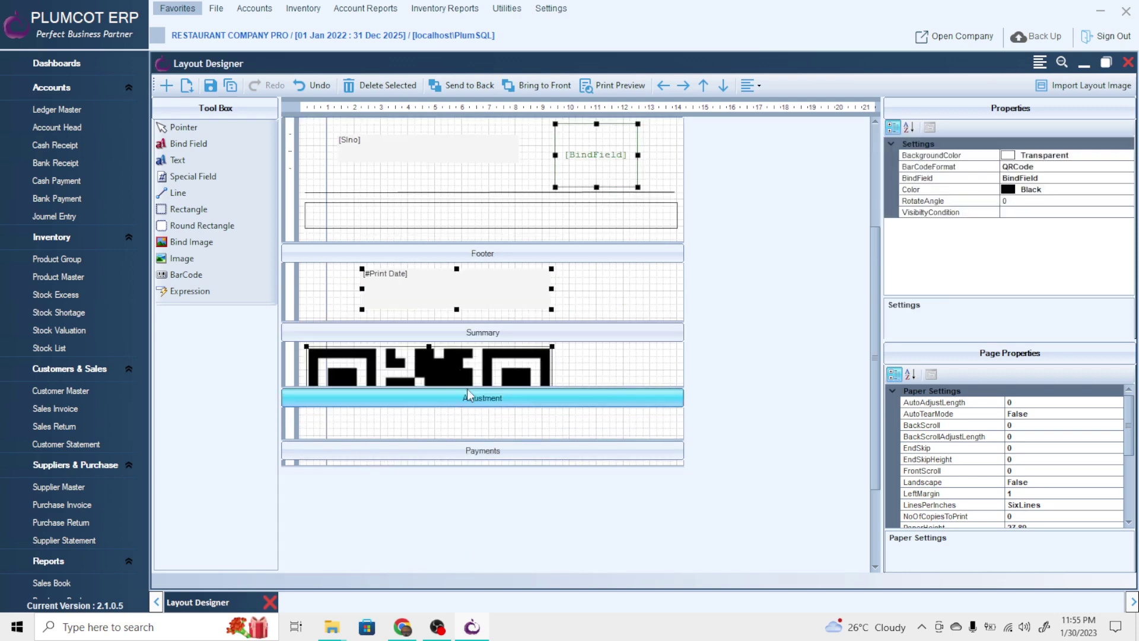
Extend the Summary band to fit the QR code and draw an expression field to its right.
left_click_drag(484, 387, 484, 444)
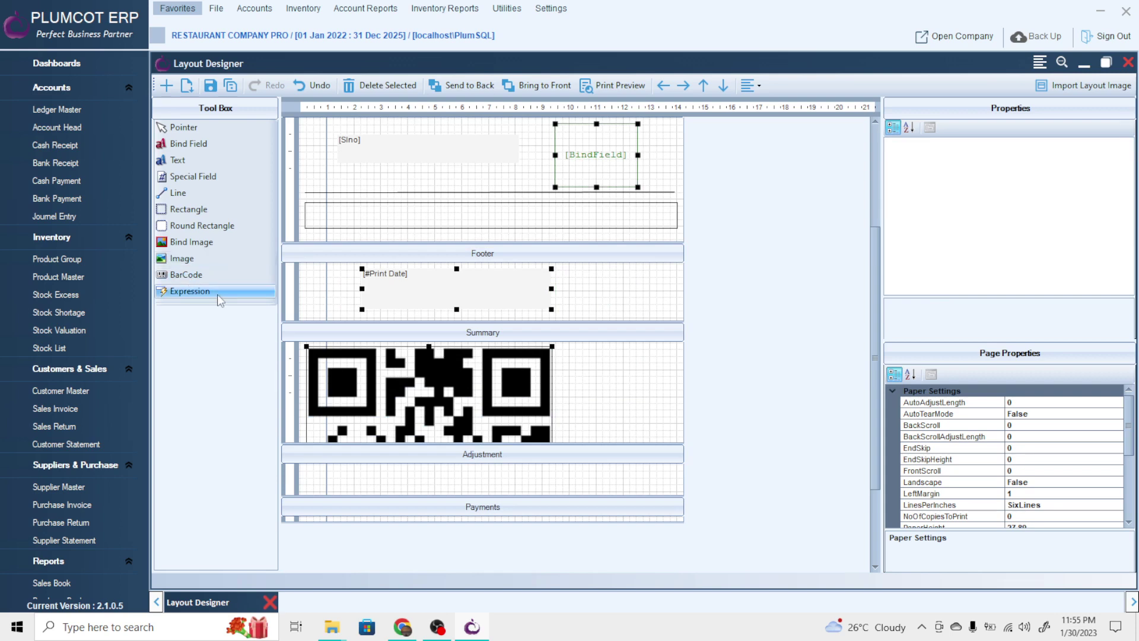
left_click(190, 292)
left_click_drag(568, 370, 681, 400)
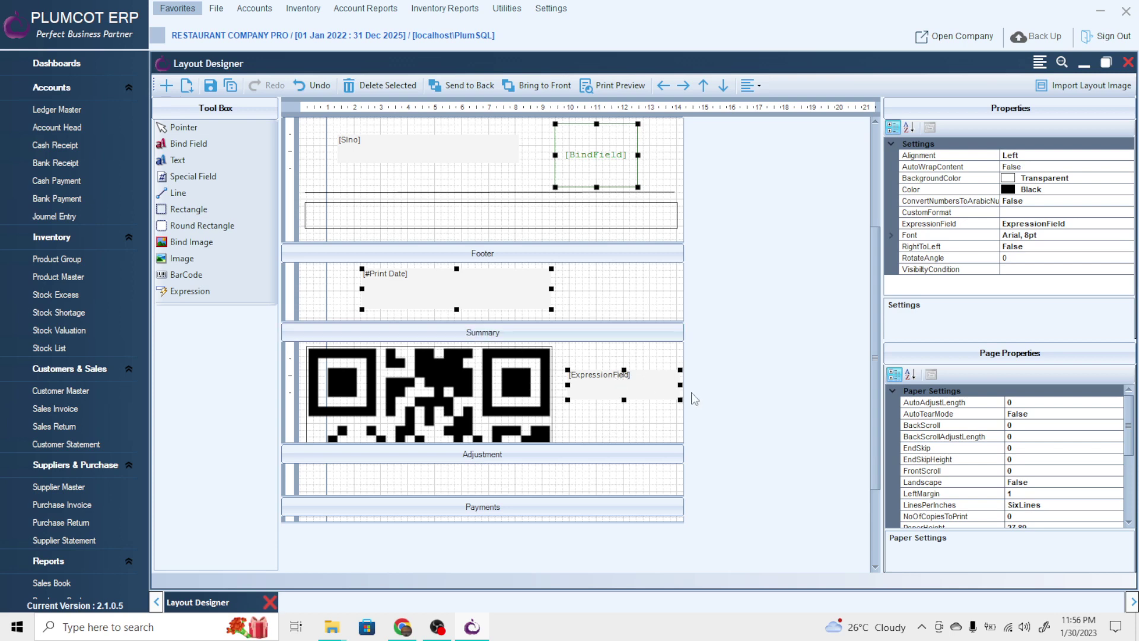
left_click(1098, 223)
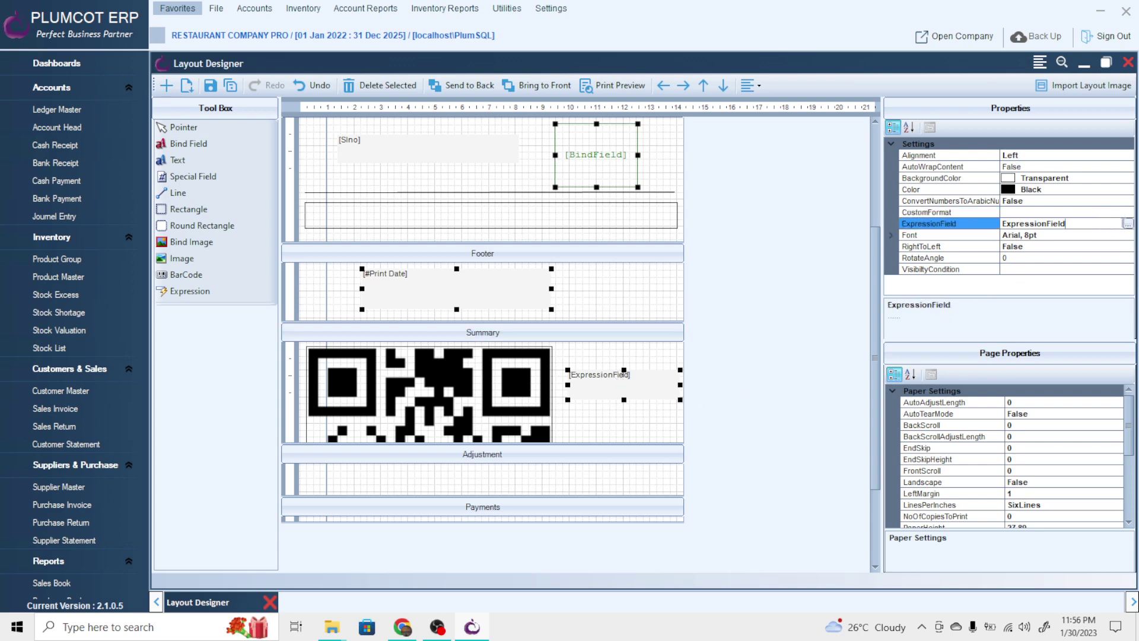
left_click(1127, 224)
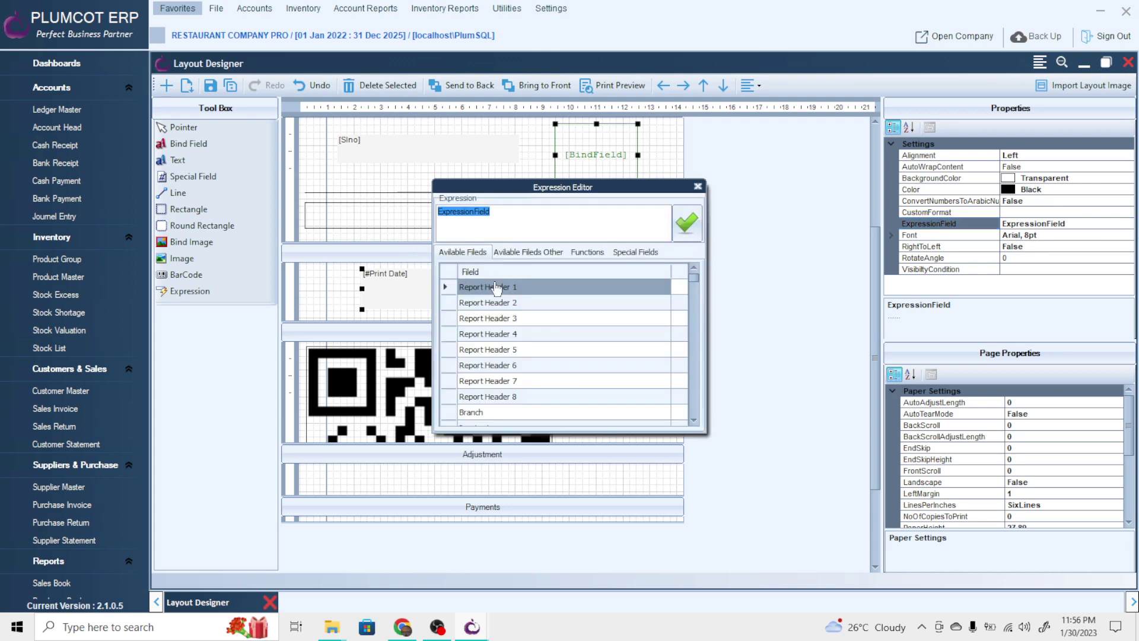
scroll(501, 320, "down", 10)
scroll(499, 350, "down", 5)
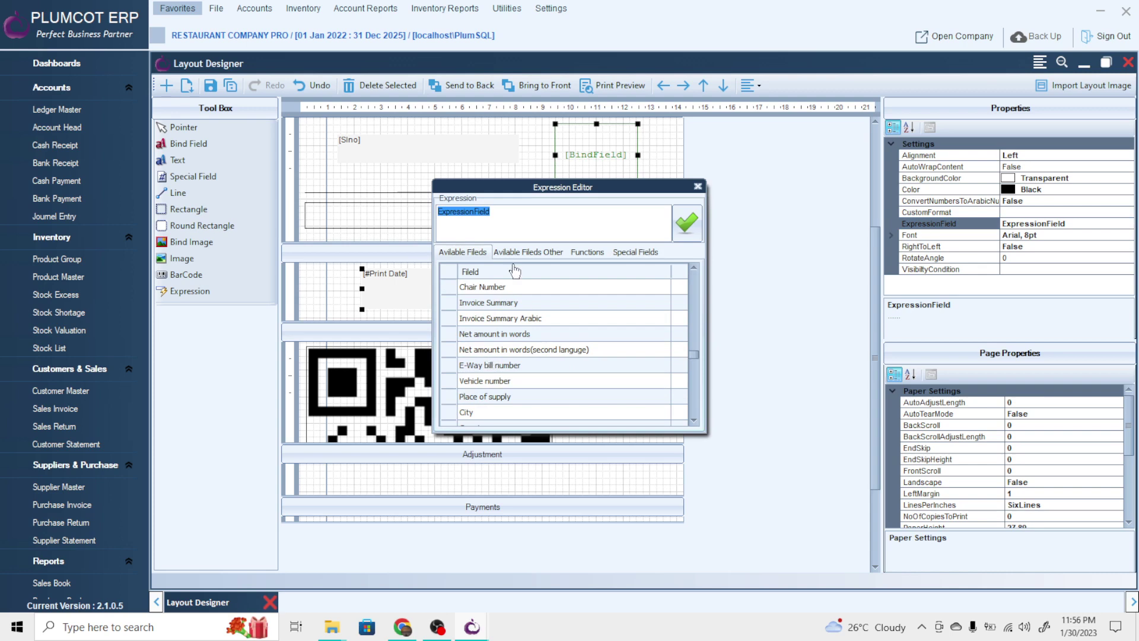
left_click(586, 251)
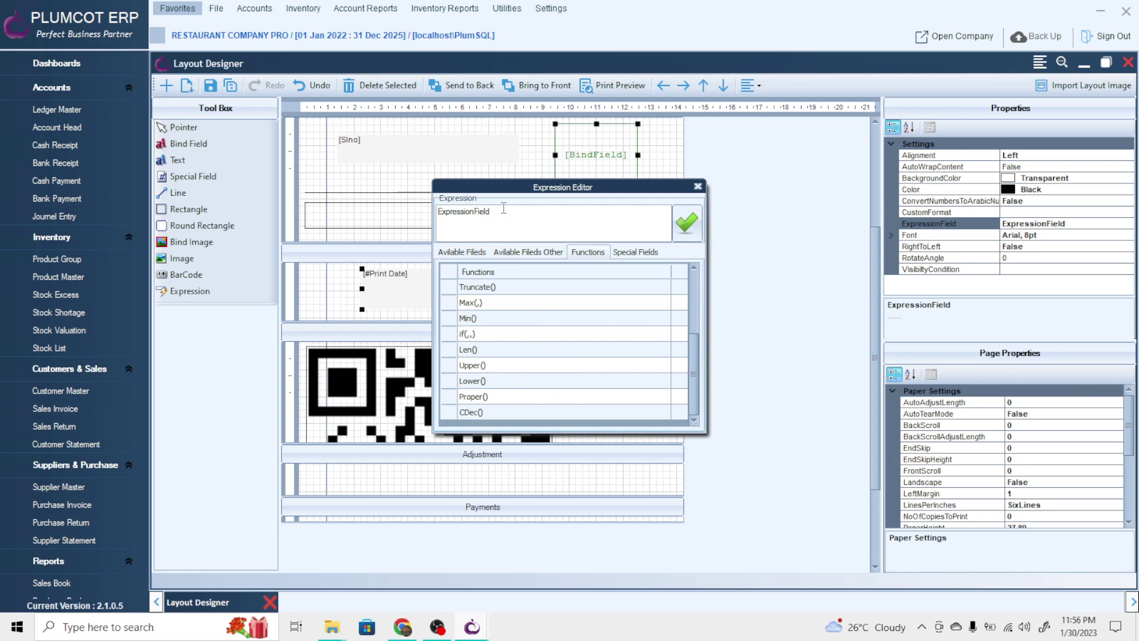
left_click_drag(510, 218, 402, 210)
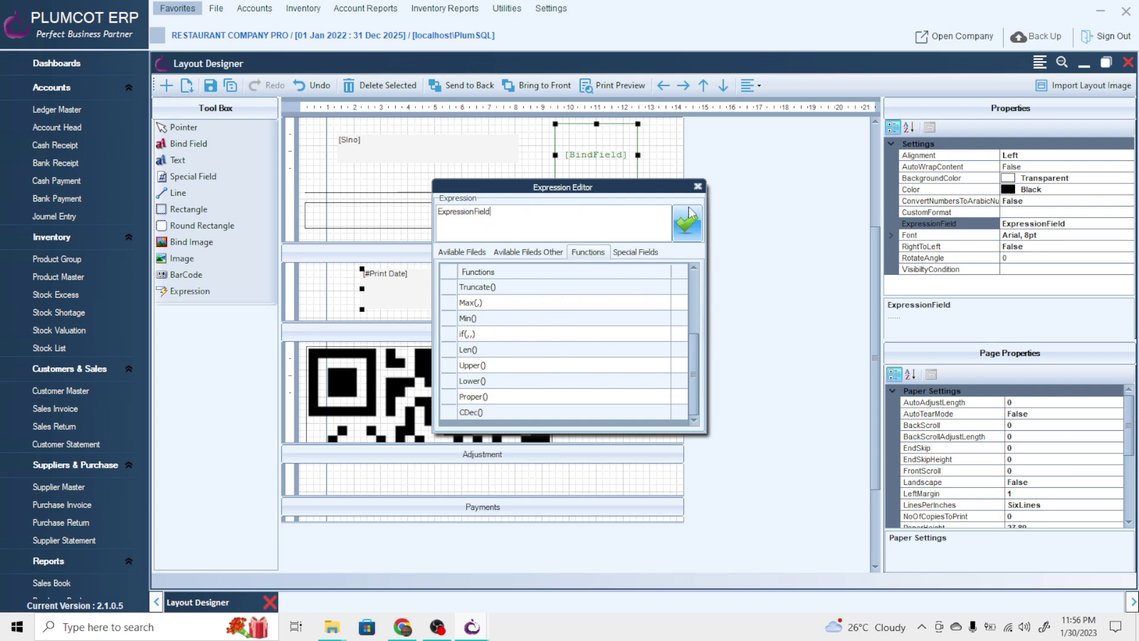
left_click(698, 187)
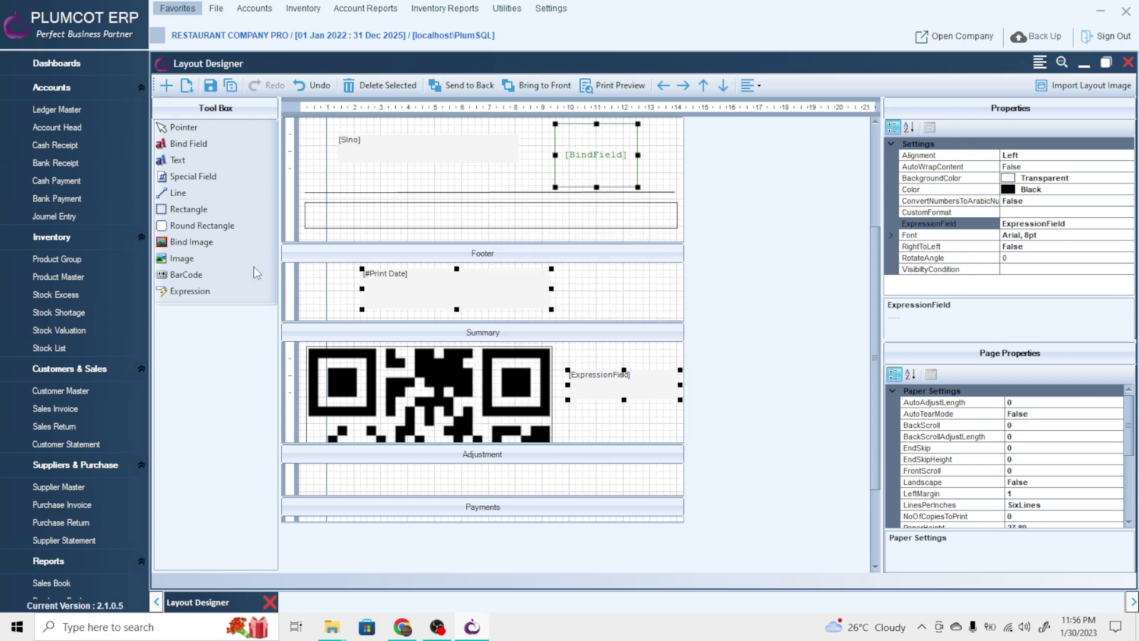